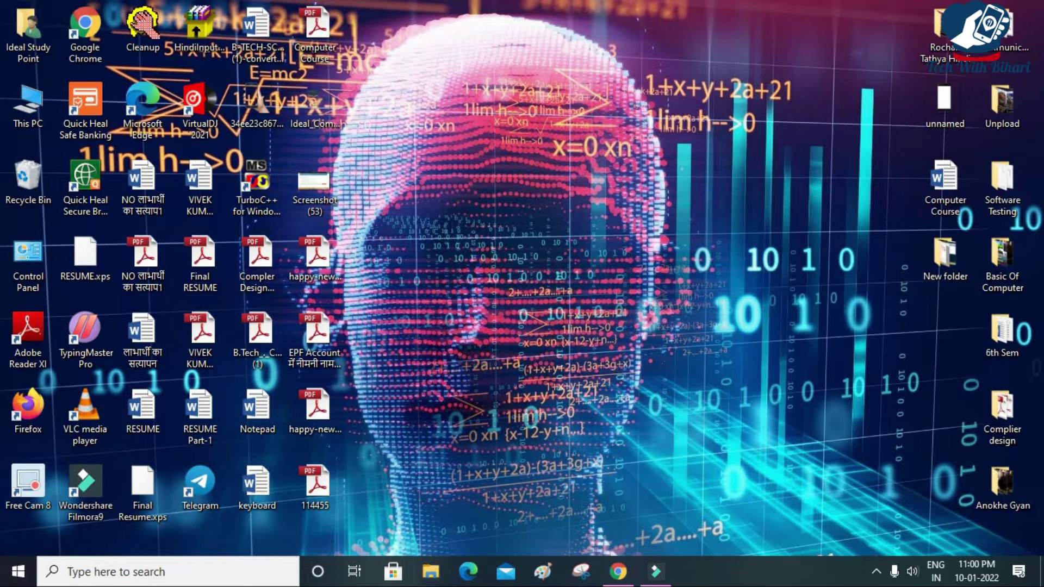
Step: Import the 'AADhar card form' video into the Filmora9 project media library
click(655, 571)
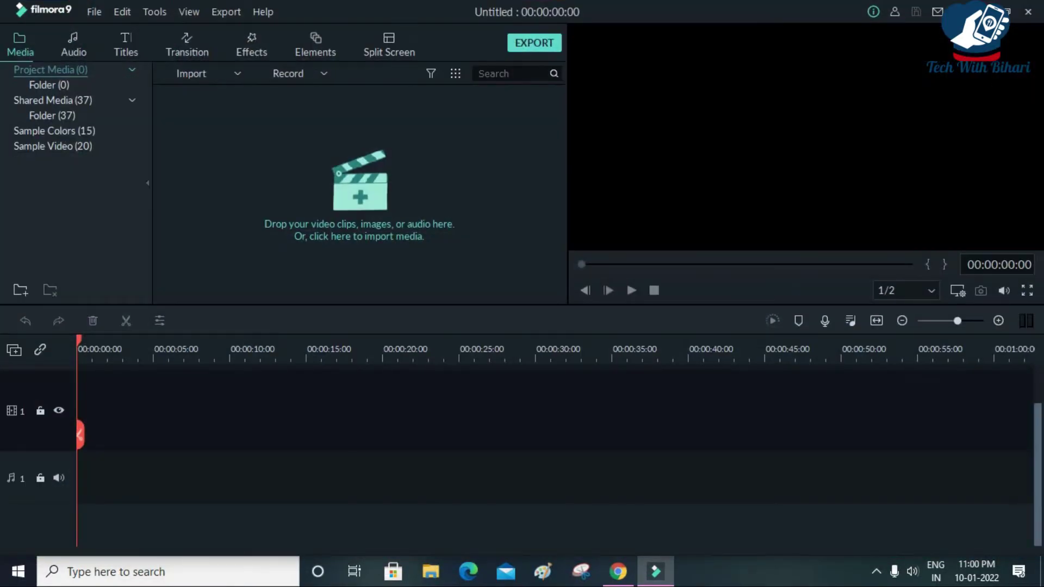
click(358, 197)
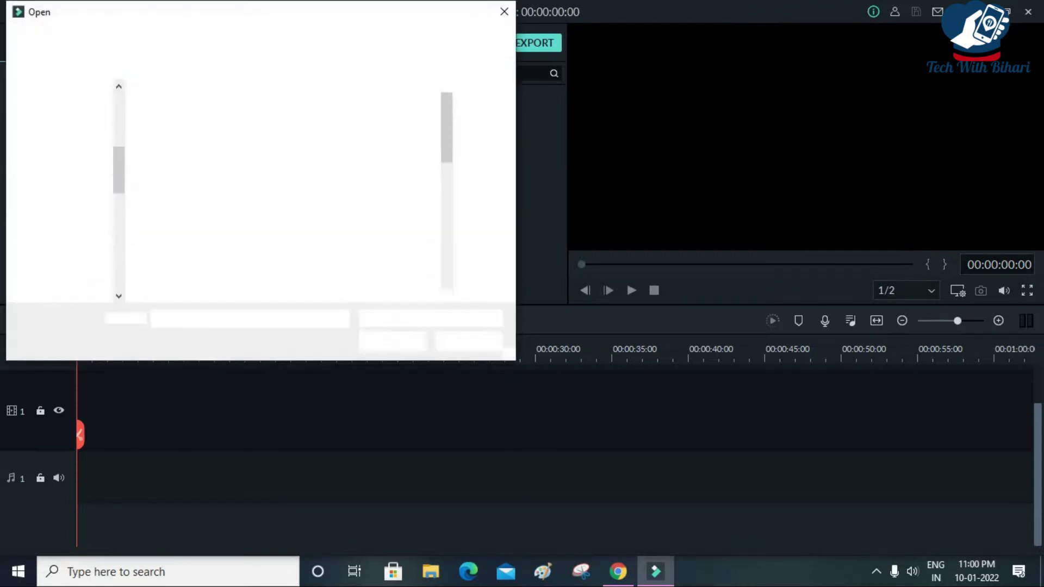
scroll(284, 158, down, 1)
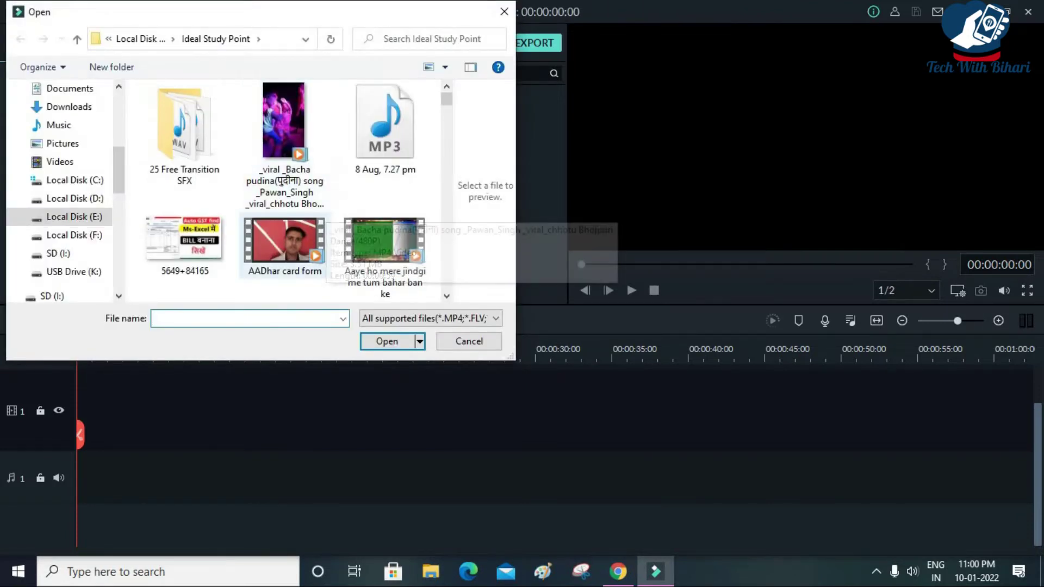
scroll(285, 239, down, 3)
scroll(285, 239, down, 3)
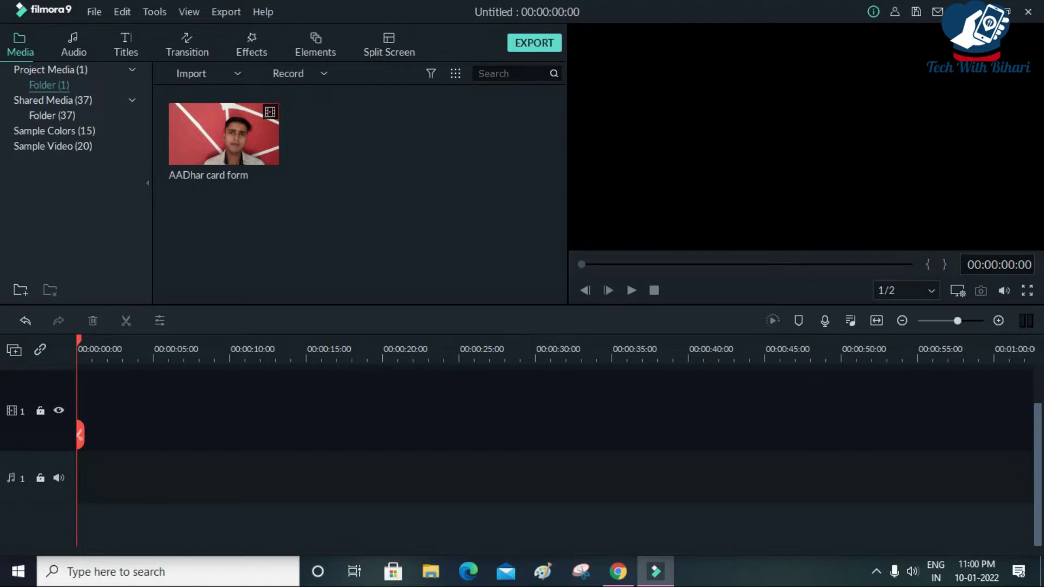
Step: Place the 'AADhar card form' clip on video track 1, accept the project setting, and scrub to about 49 seconds
drag(224, 135, 77, 418)
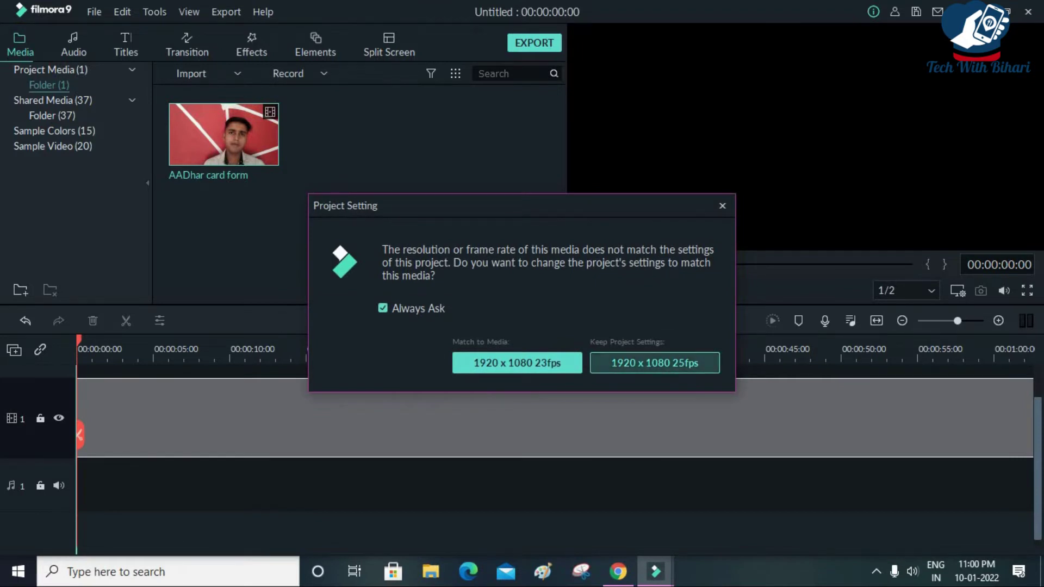
click(672, 367)
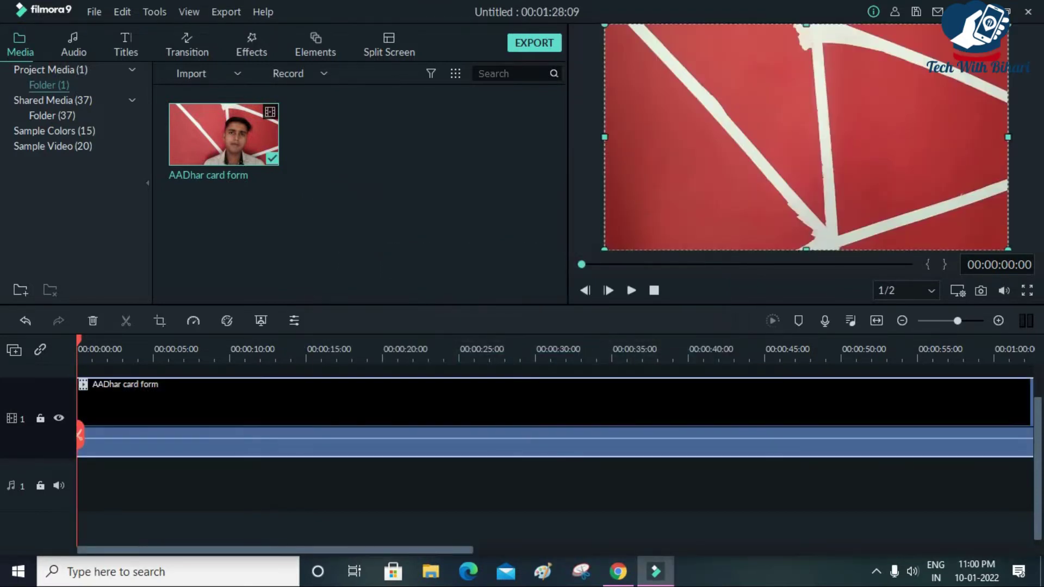
drag(79, 435, 874, 435)
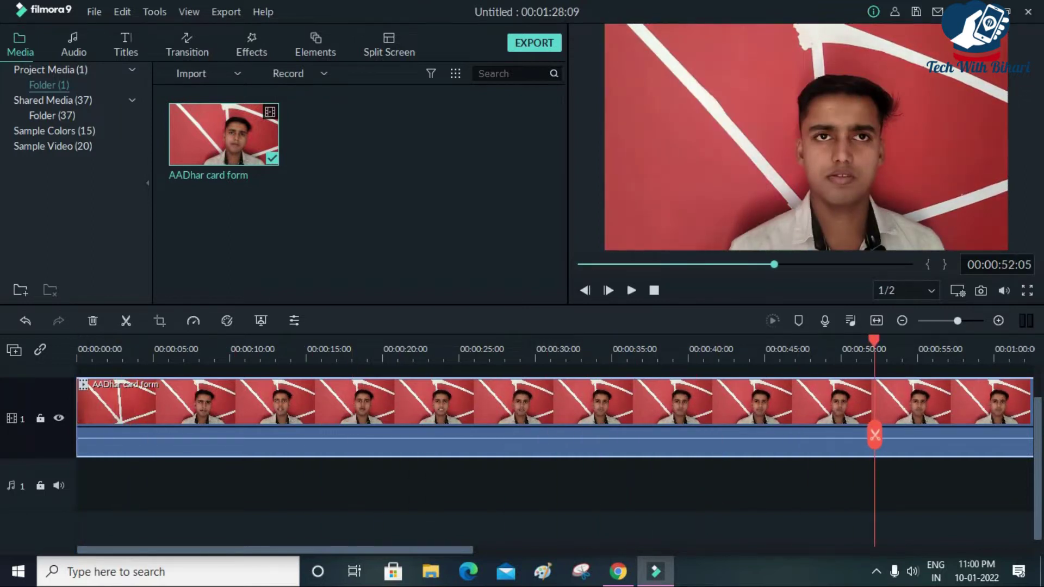
drag(874, 435, 839, 435)
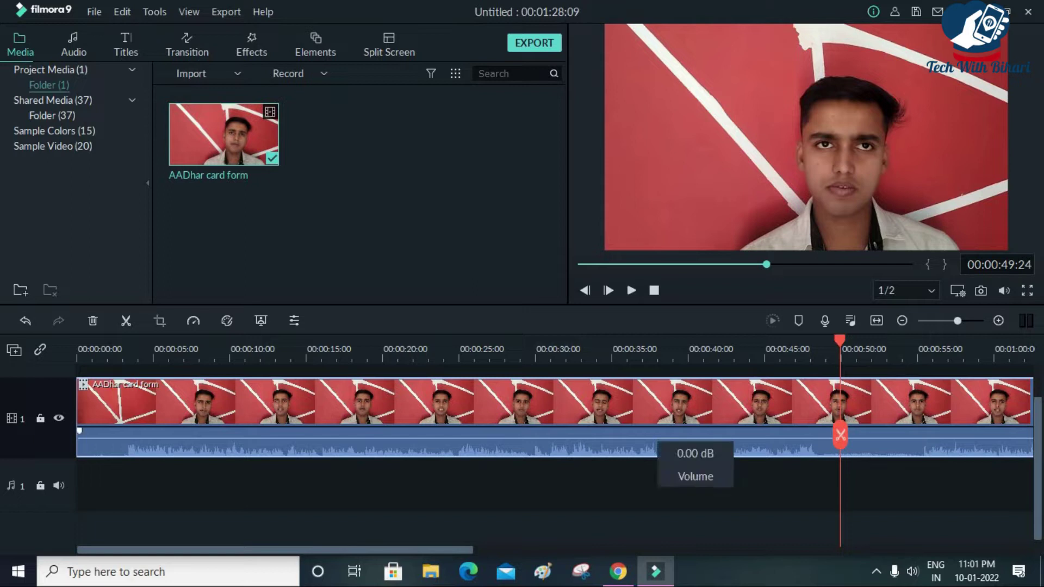
scroll(674, 445, up, 2)
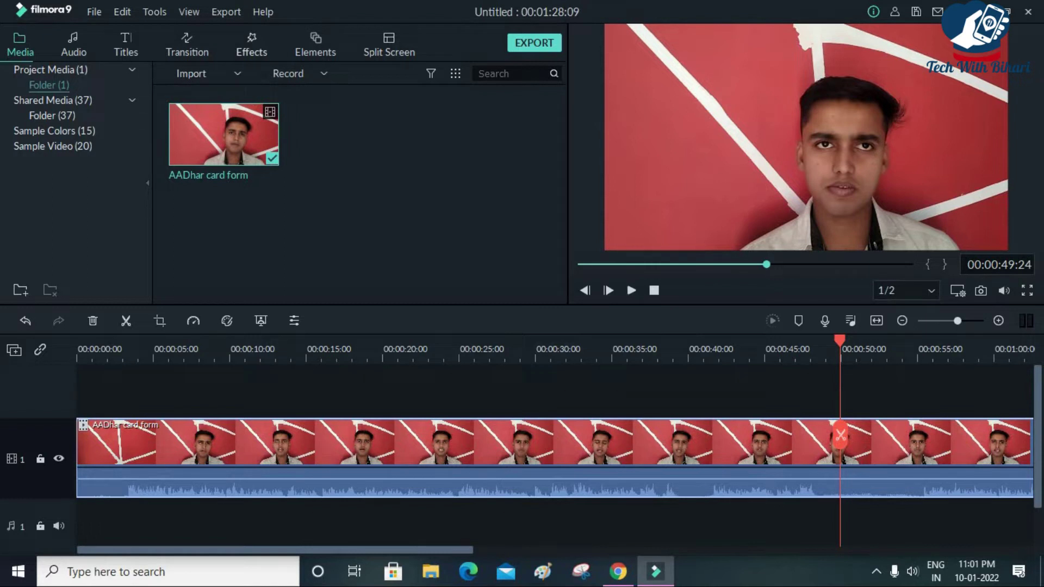
click(251, 44)
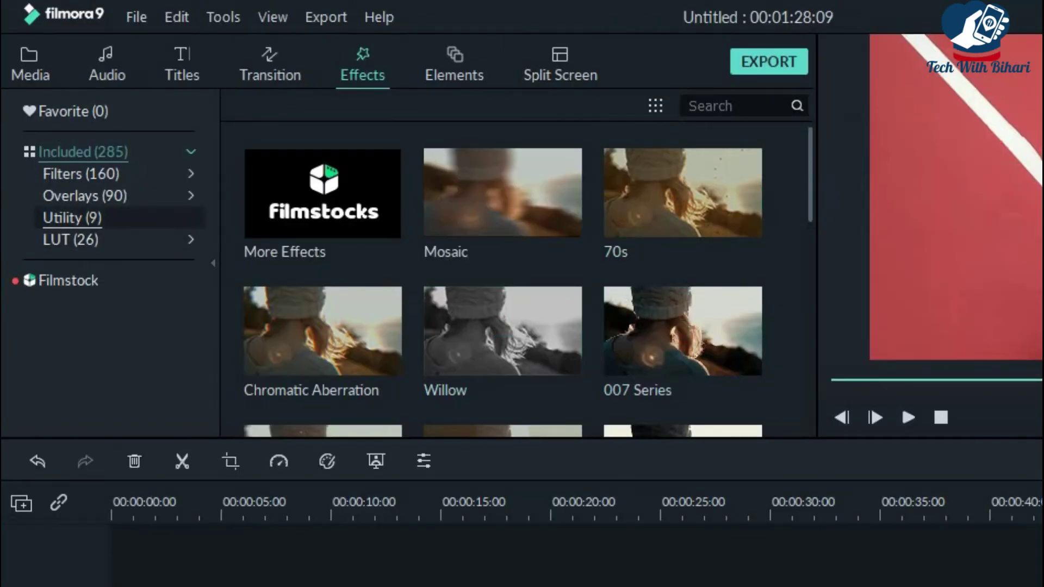
Step: Drop the Utility Mosaic effect onto a new track above the video at about 49 seconds
click(72, 218)
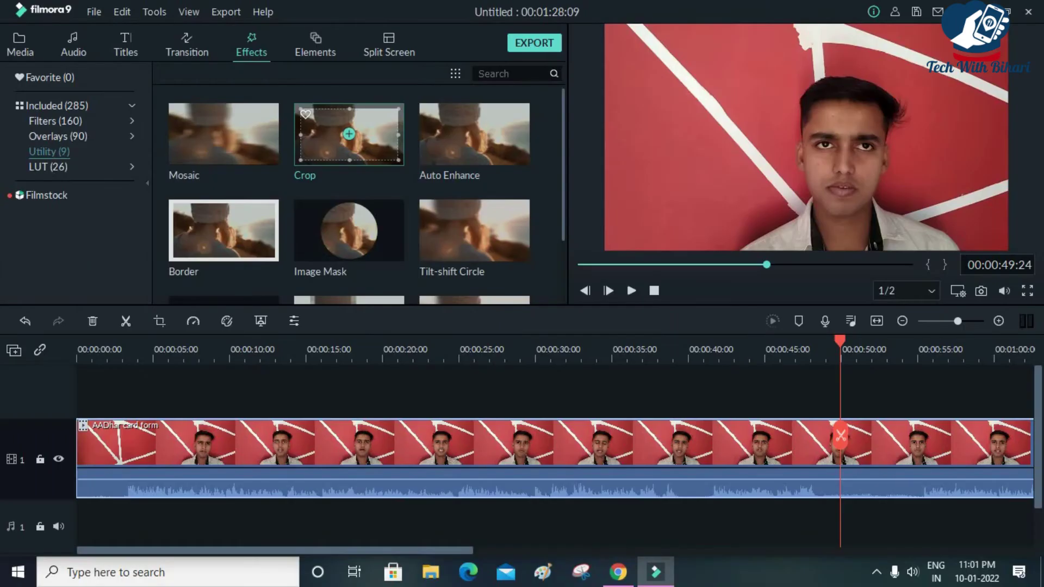
scroll(349, 239, down, 2)
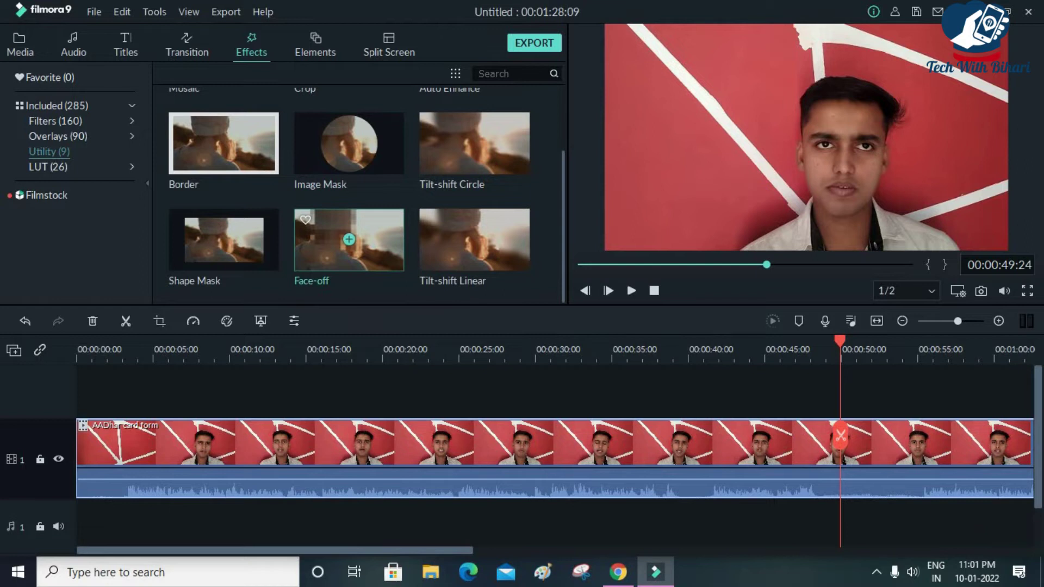
scroll(349, 239, up, 2)
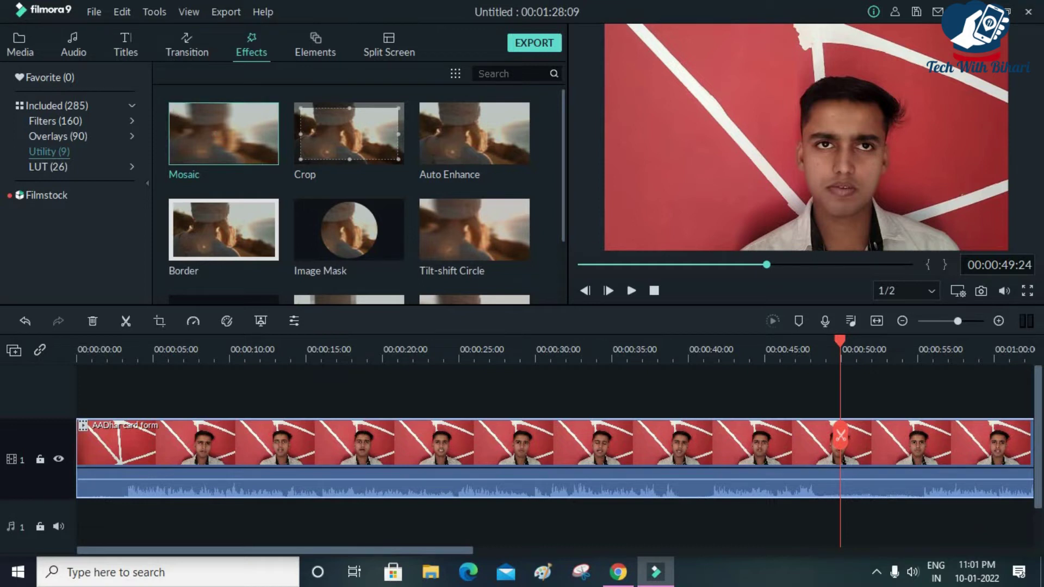
drag(223, 134, 827, 391)
drag(840, 435, 840, 435)
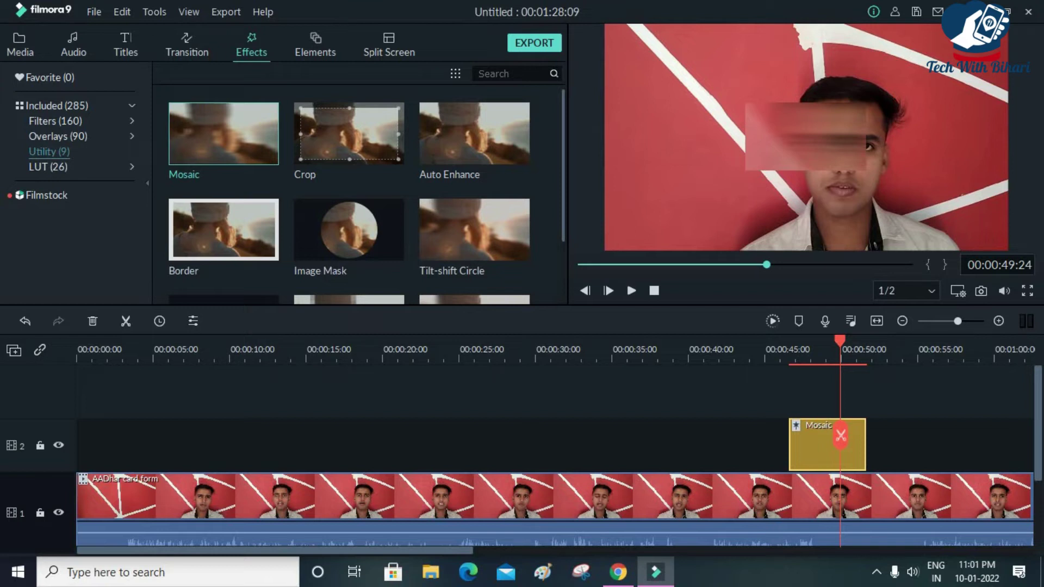
Step: Enlarge the Mosaic box over the whole face and set Blur Amount 21 and Opacity 77
double_click(821, 449)
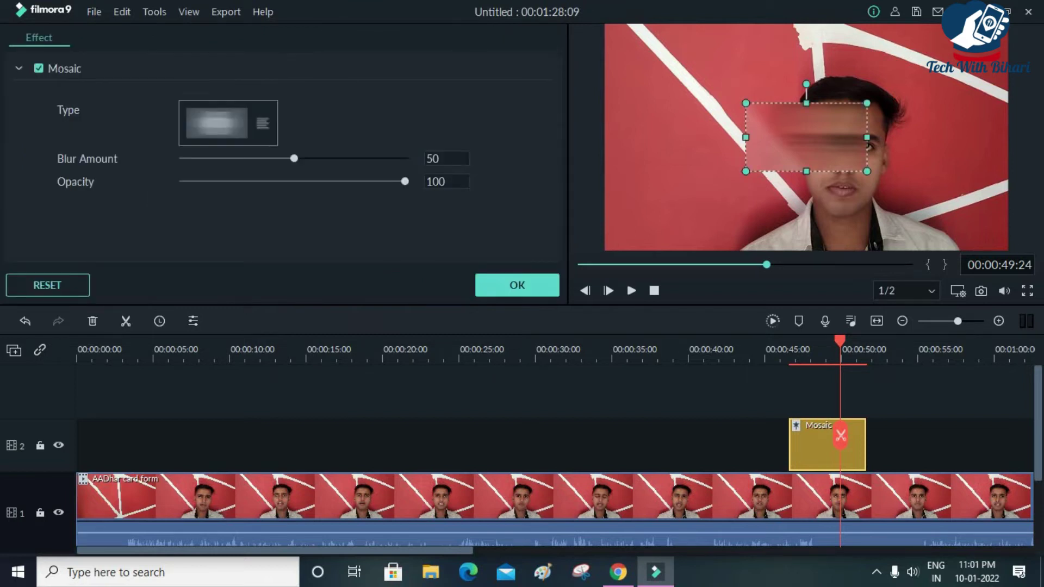
drag(866, 103, 930, 67)
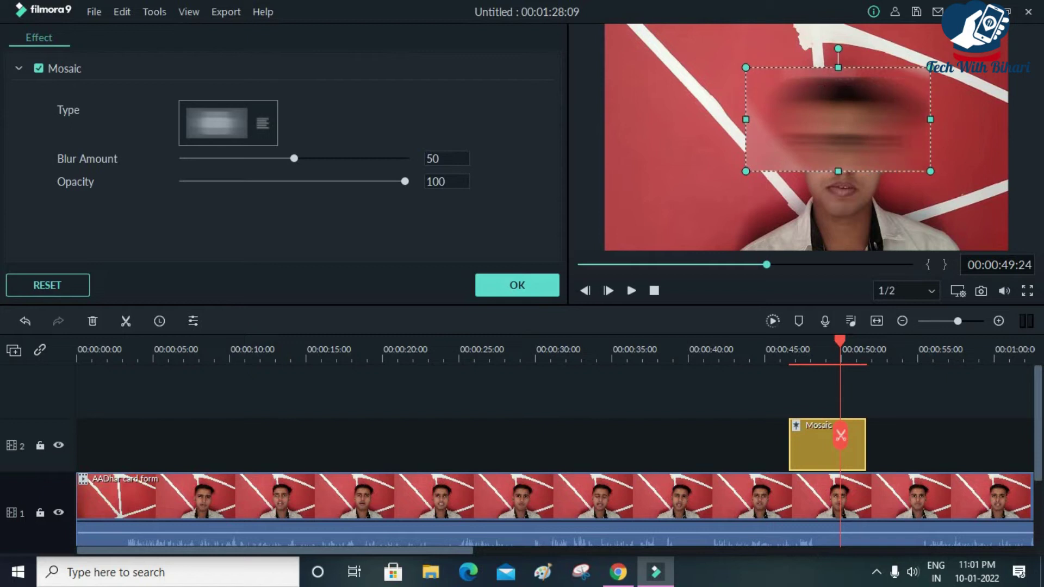
drag(838, 171, 837, 208)
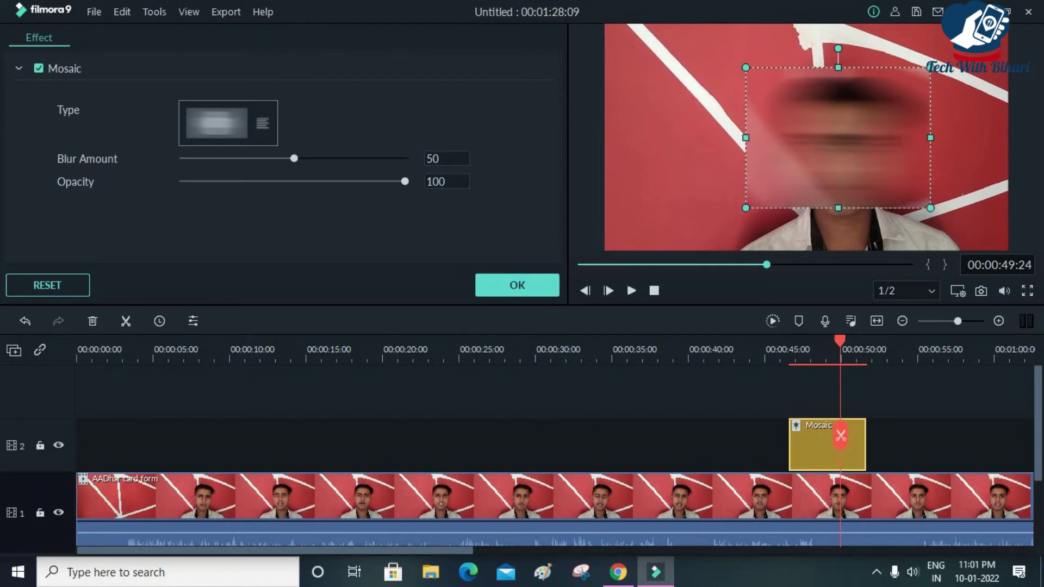
drag(293, 158, 228, 158)
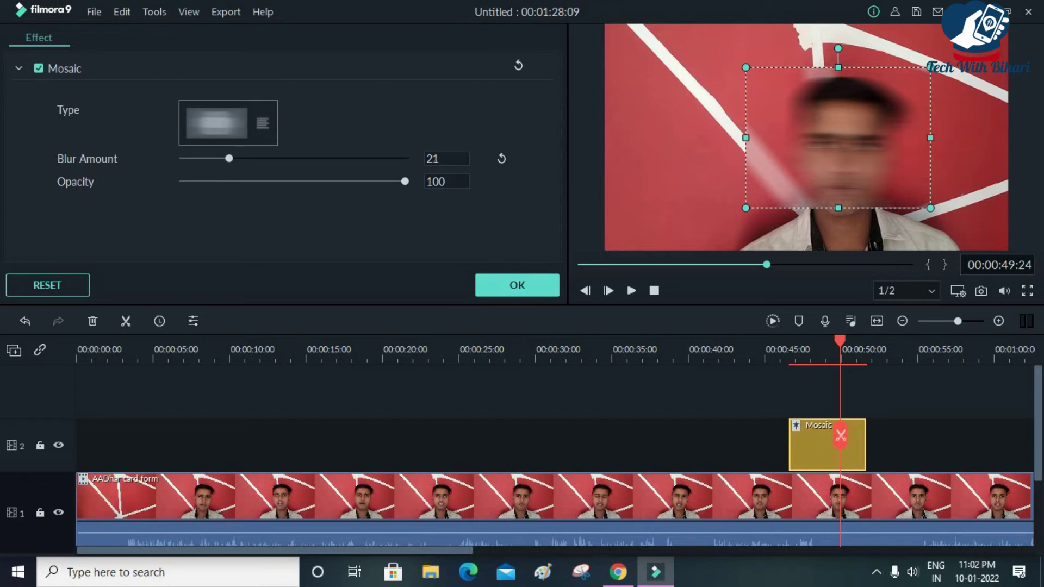
drag(404, 181, 353, 181)
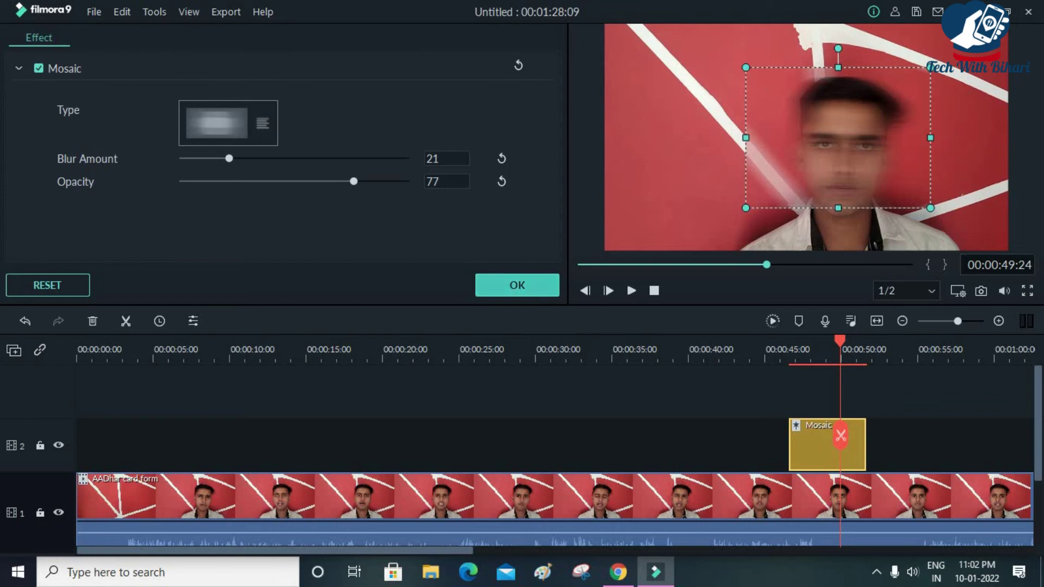
click(517, 285)
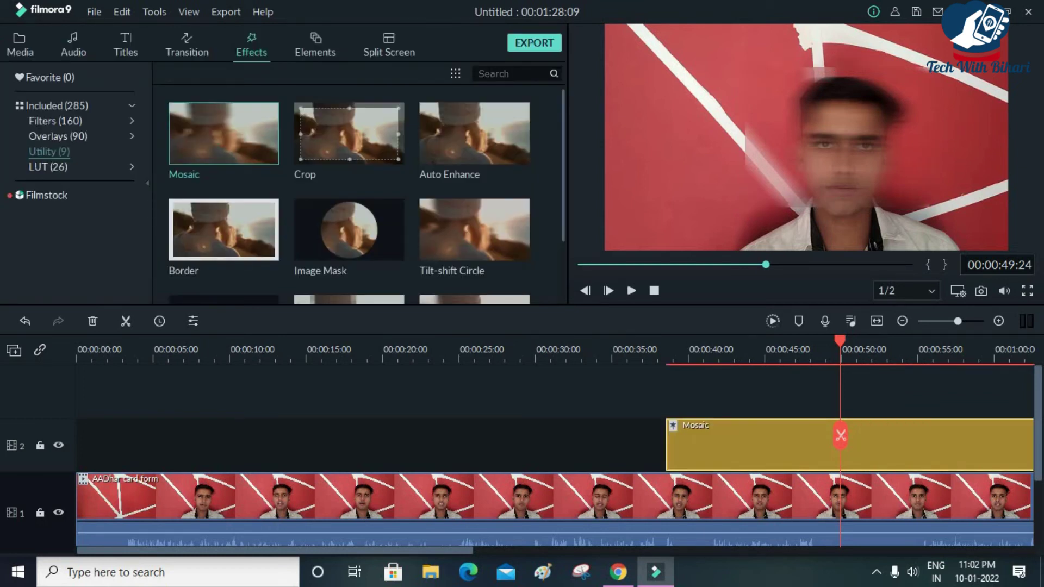
Step: Lengthen the Mosaic clip, then delete it from the timeline
drag(840, 341, 863, 341)
drag(965, 443, 1027, 443)
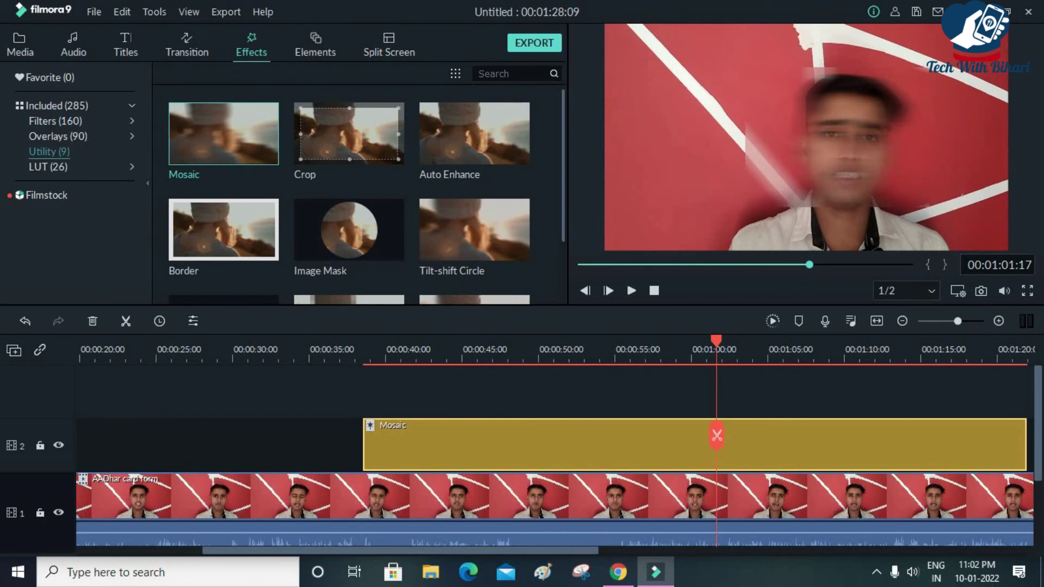
key(Delete)
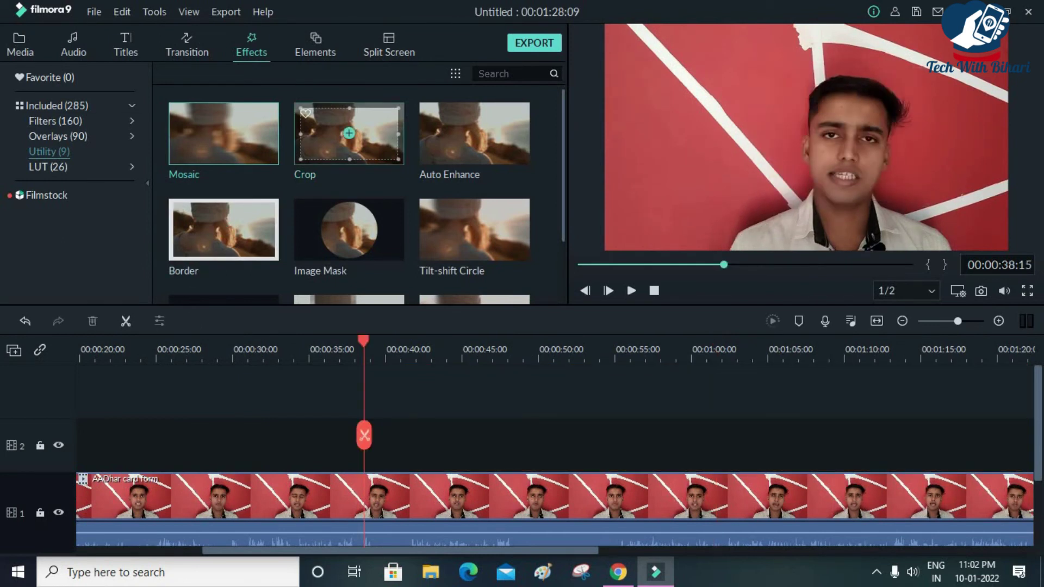
Step: Place the Utility Crop effect on track 2 spanning roughly 38 to 55 seconds
click(349, 133)
drag(348, 136, 625, 449)
drag(364, 341, 539, 341)
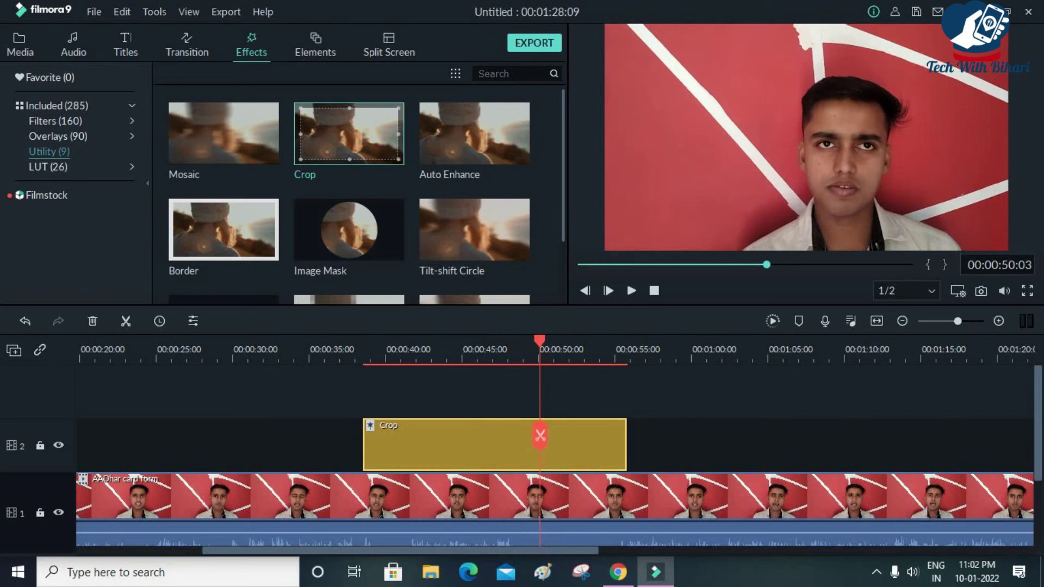
Step: Set the Crop effect's Left value to 25
double_click(494, 446)
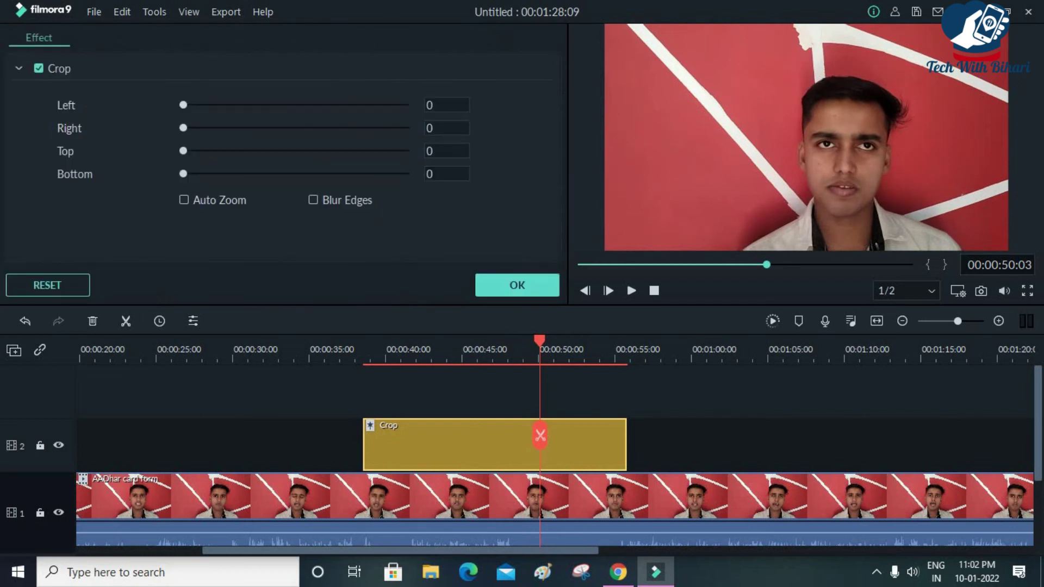
drag(183, 105, 227, 174)
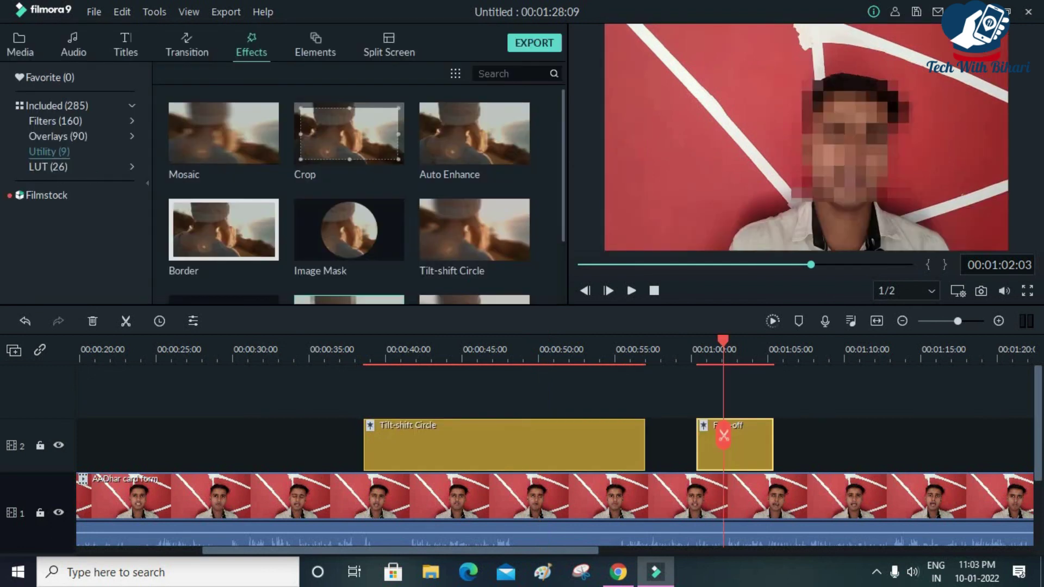